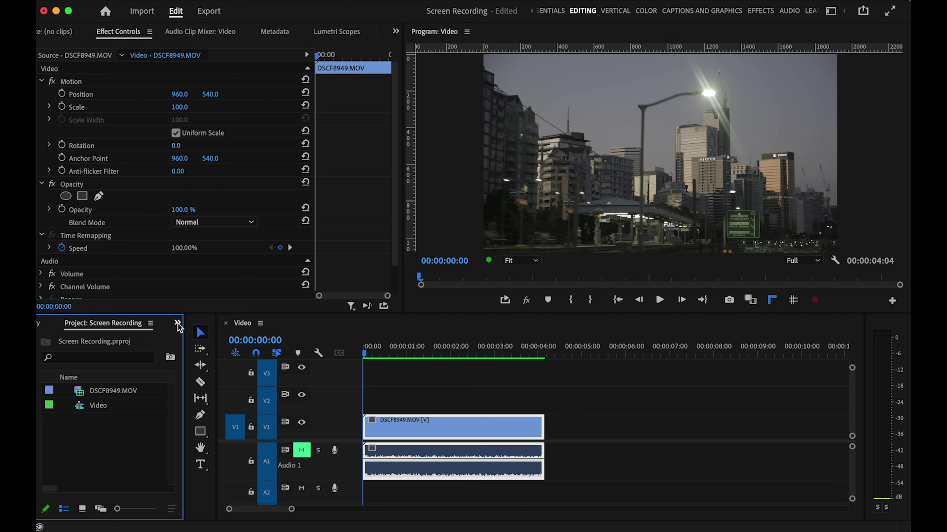
- Find the Dehancer Pro v1.2 video effect and apply it to the DSCF8949.MOV clip on V1
click(177, 323)
click(185, 378)
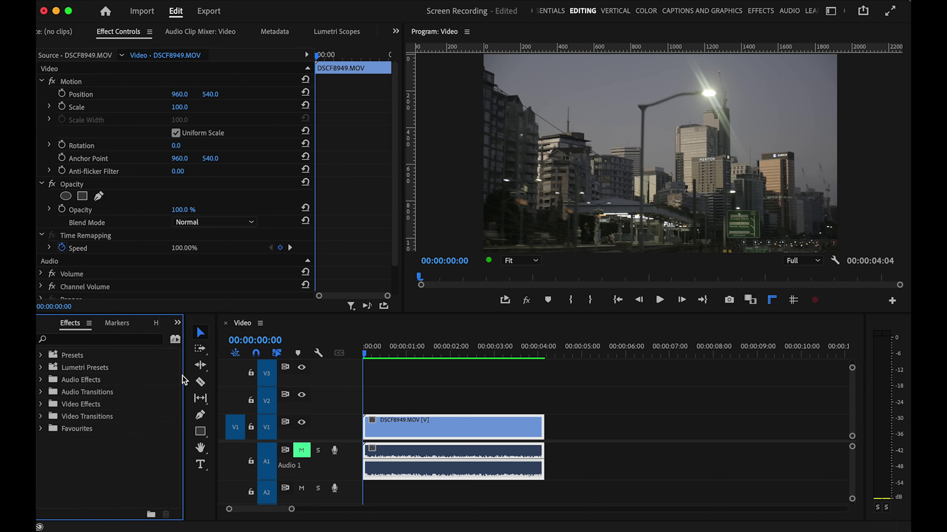
click(138, 339)
text(deh)
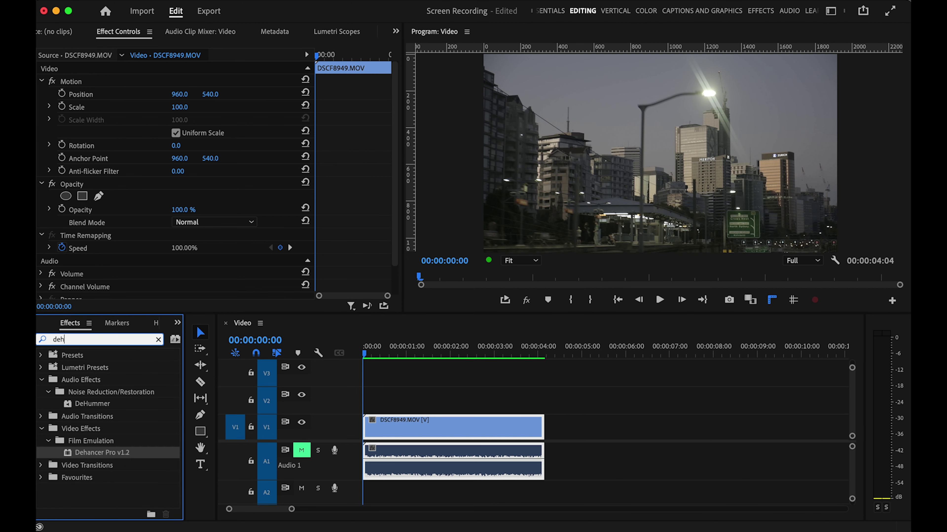
text(ancer)
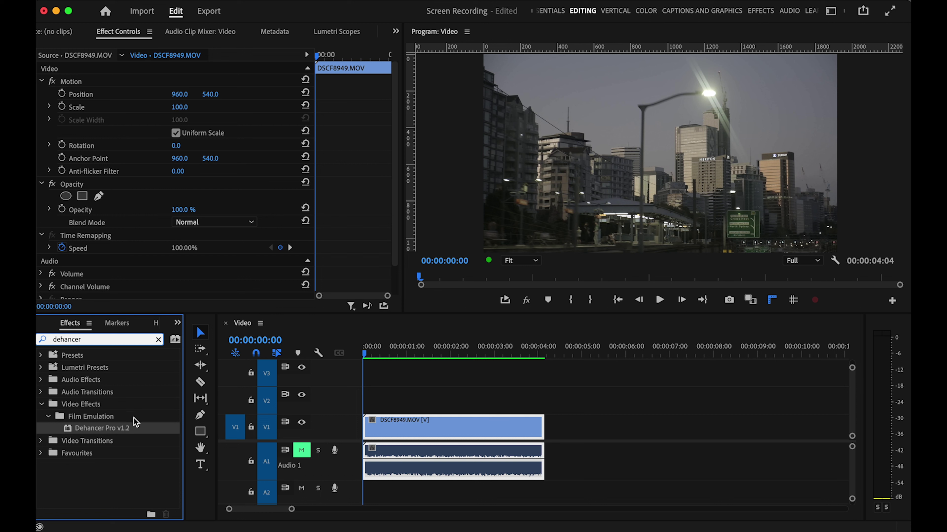
drag(103, 432, 401, 432)
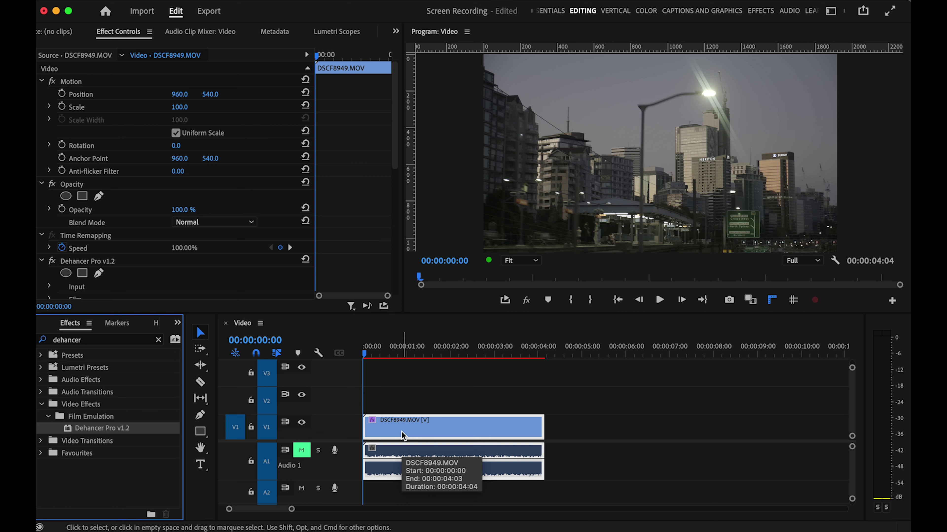
- In the Dehancer Input settings, set the source to Choose Camera and the camera to Fujifilm / X-T3 / F-Log
scroll(230, 276, down, 5)
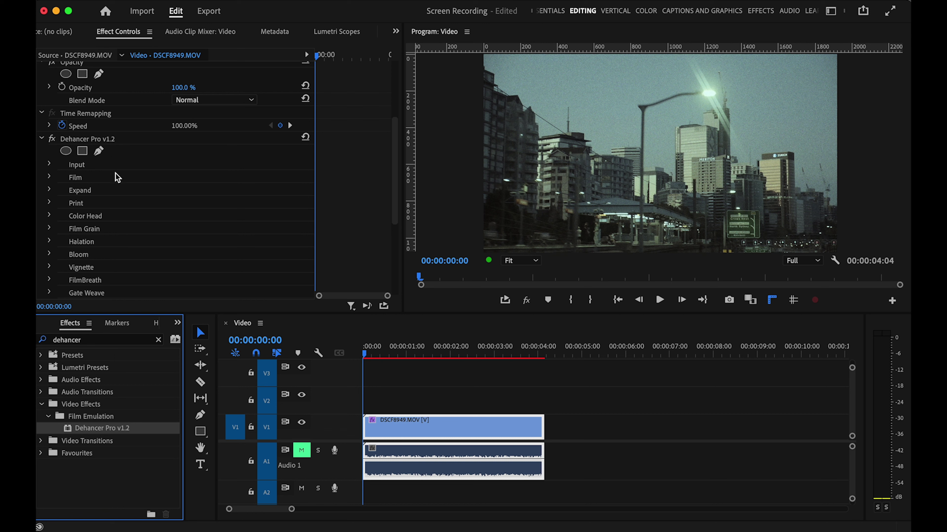
scroll(118, 176, down, 3)
scroll(118, 176, down, 2)
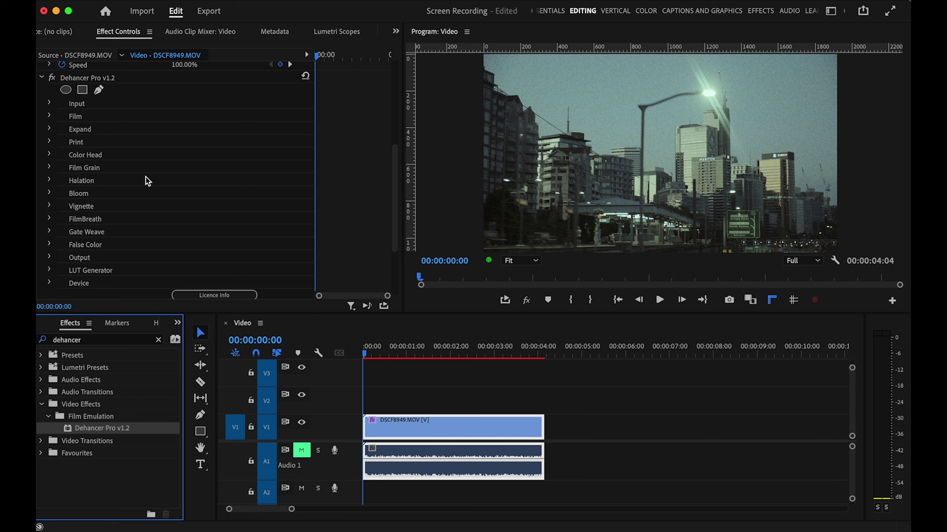
click(49, 105)
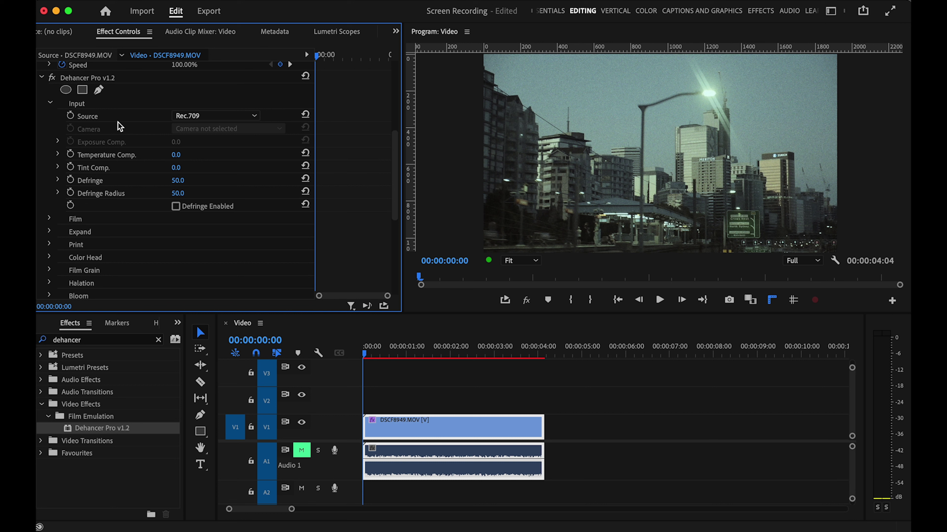
click(197, 116)
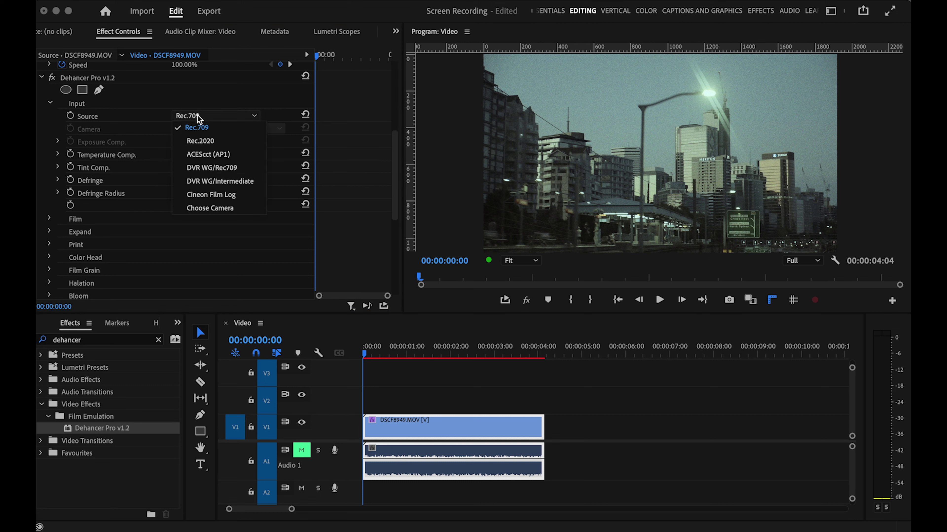
click(203, 209)
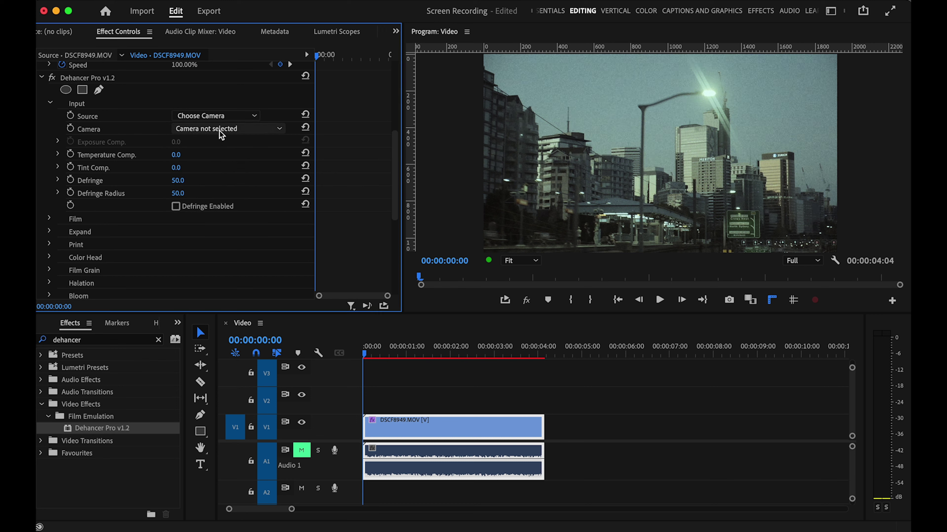
click(225, 128)
scroll(228, 434, down, 10)
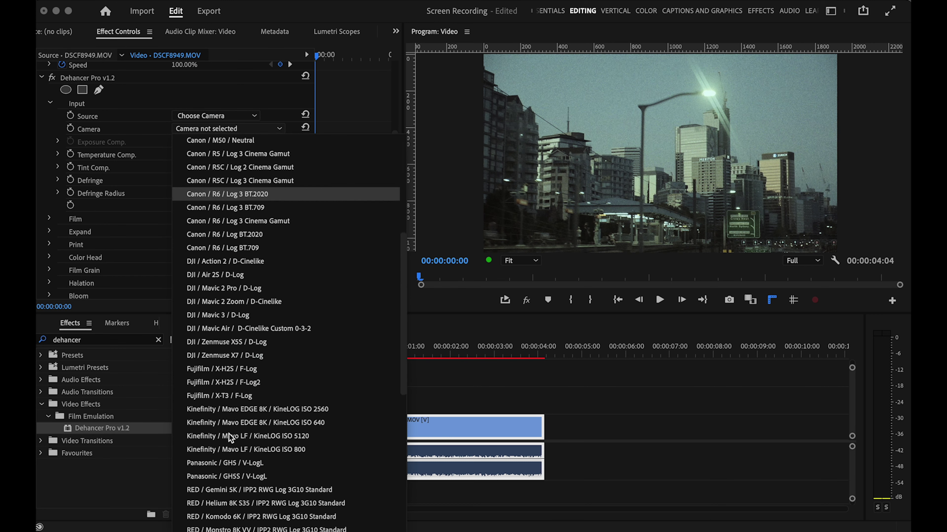
scroll(228, 434, up, 6)
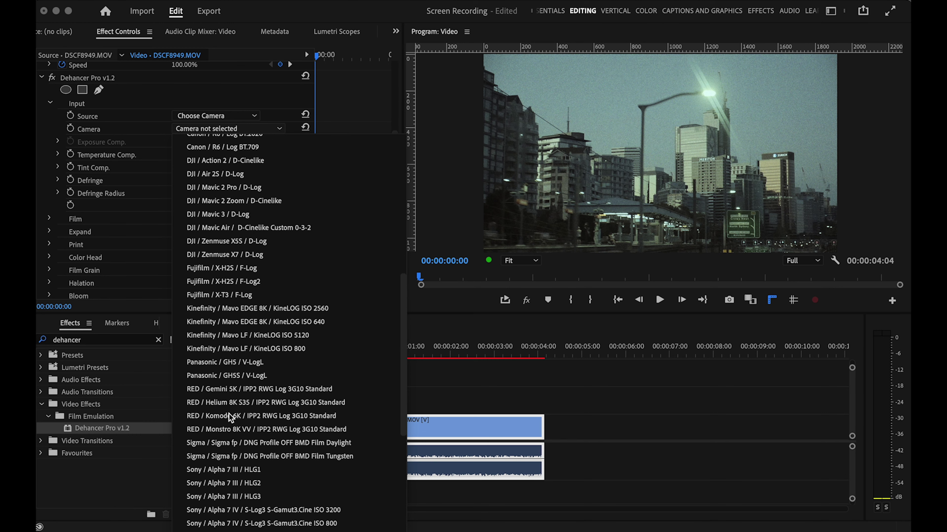
click(245, 295)
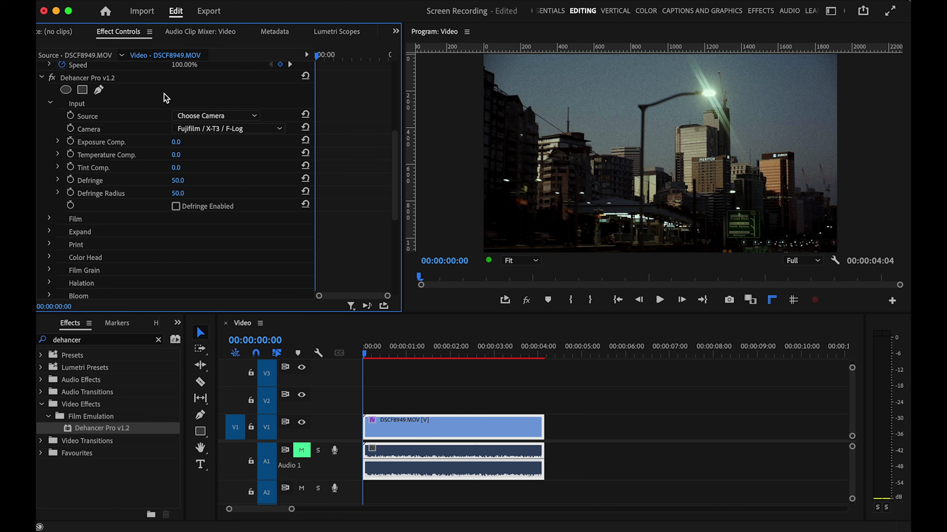
- Try an Exposure Comp. of 0.6 in the Dehancer Input settings
click(188, 140)
text(0.6)
key(Return)
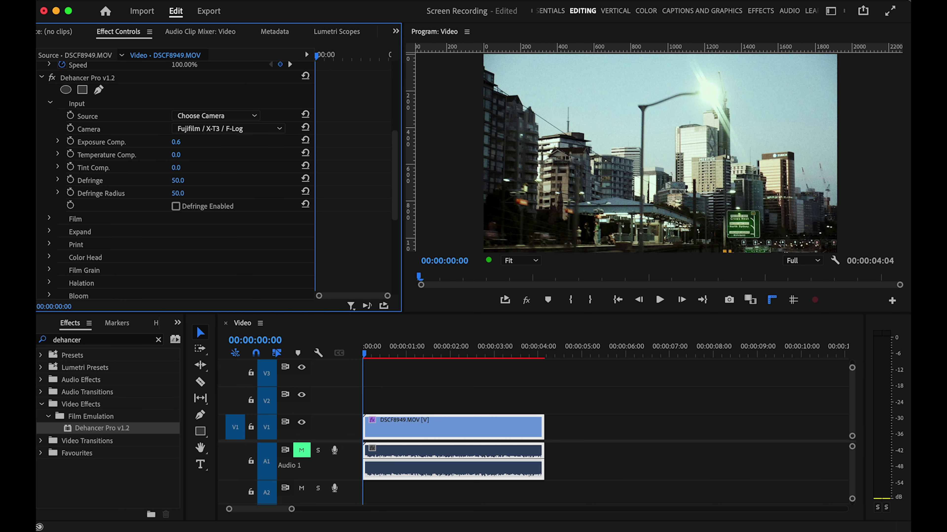
- Set the Exposure Comp. in the Dehancer Input settings to 0.3
click(175, 141)
text(0.3)
key(Return)
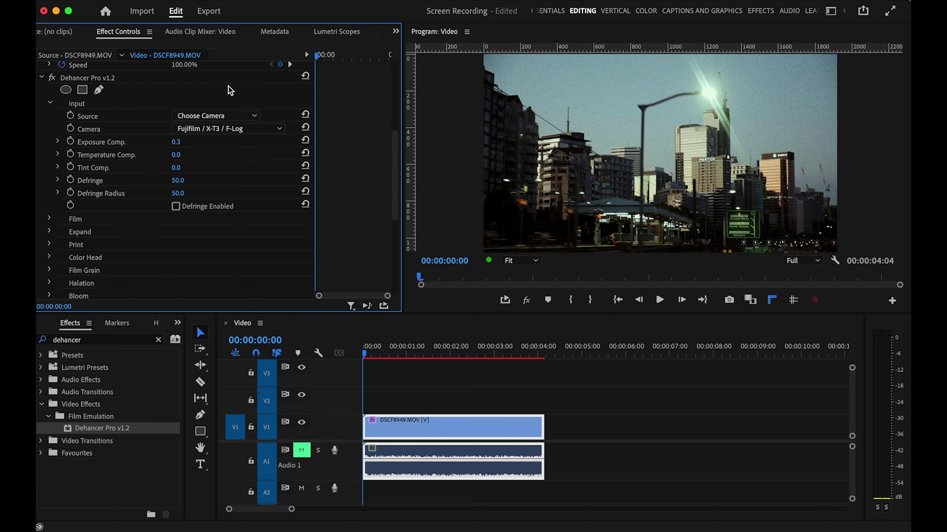
- Try a Temperature Comp. of -60 on the clip and reset it to its default
scroll(200, 228, down, 3)
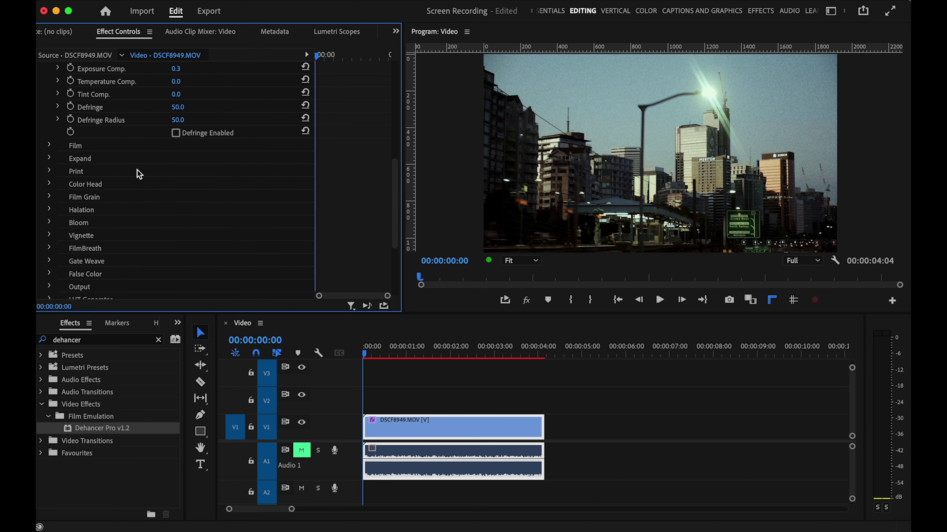
scroll(150, 186, up, 2)
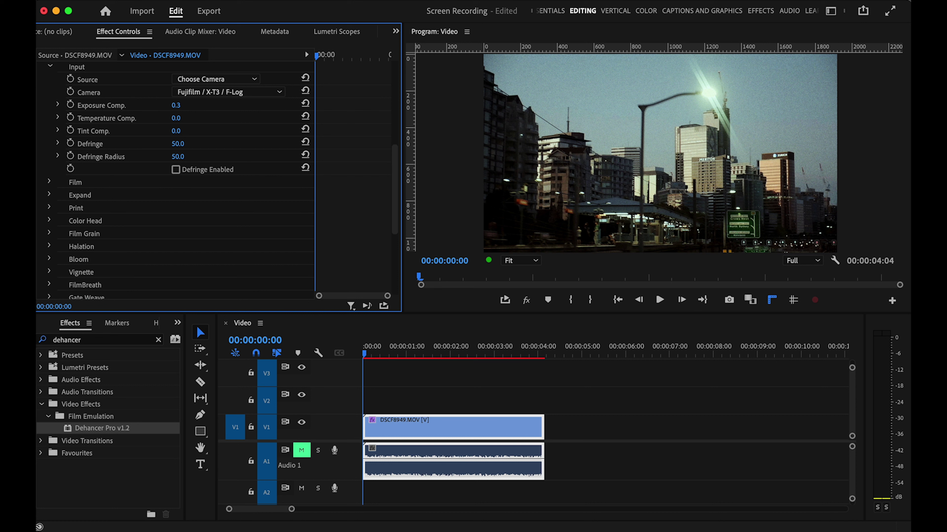
drag(175, 118, 150, 118)
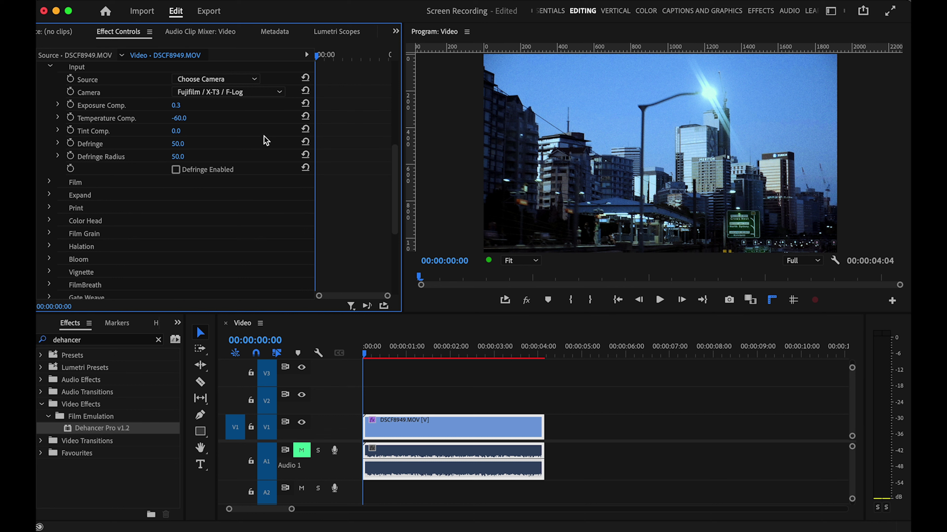
click(305, 117)
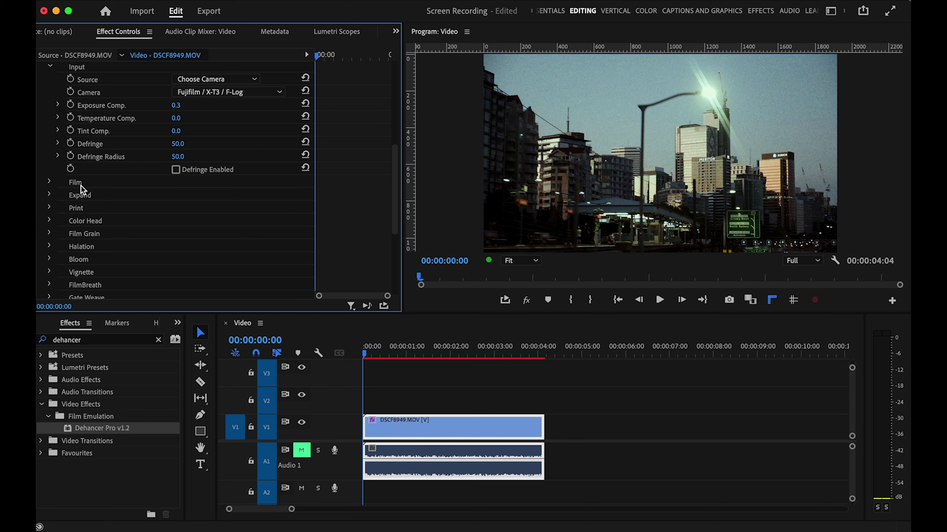
- Open the Film settings, save the project, and compare the image with the film emulation disabled and enabled again
click(51, 182)
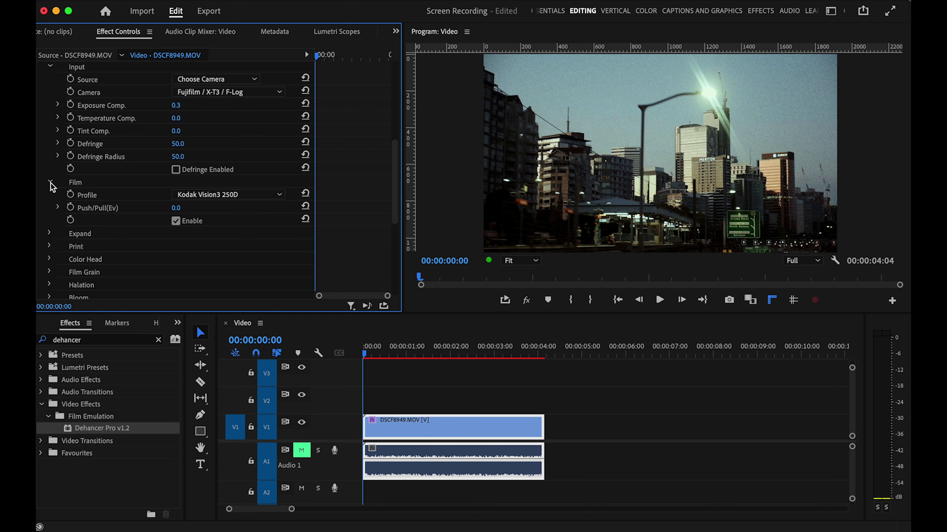
key(super+s)
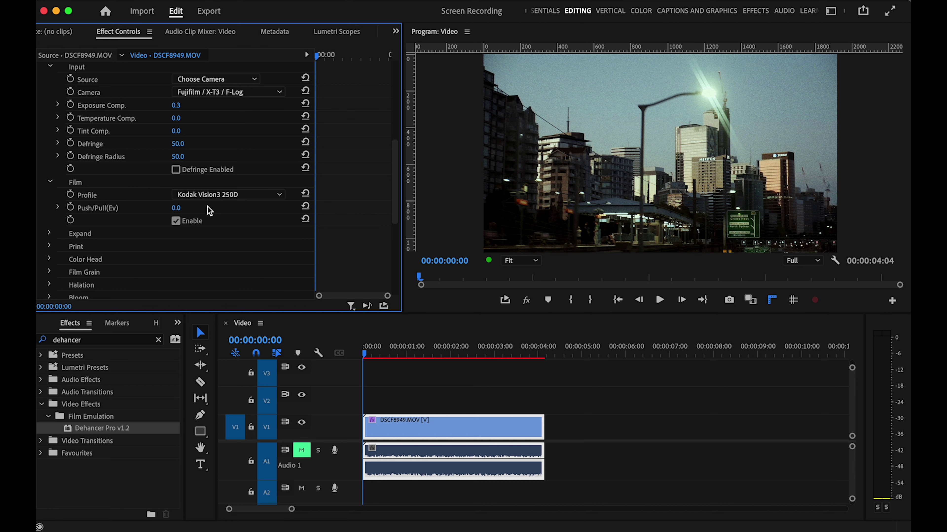
click(178, 222)
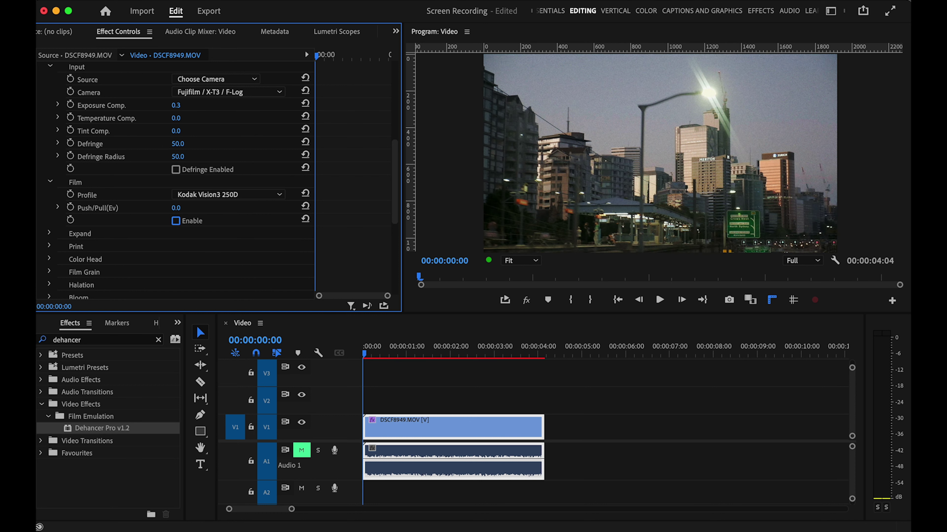
click(177, 222)
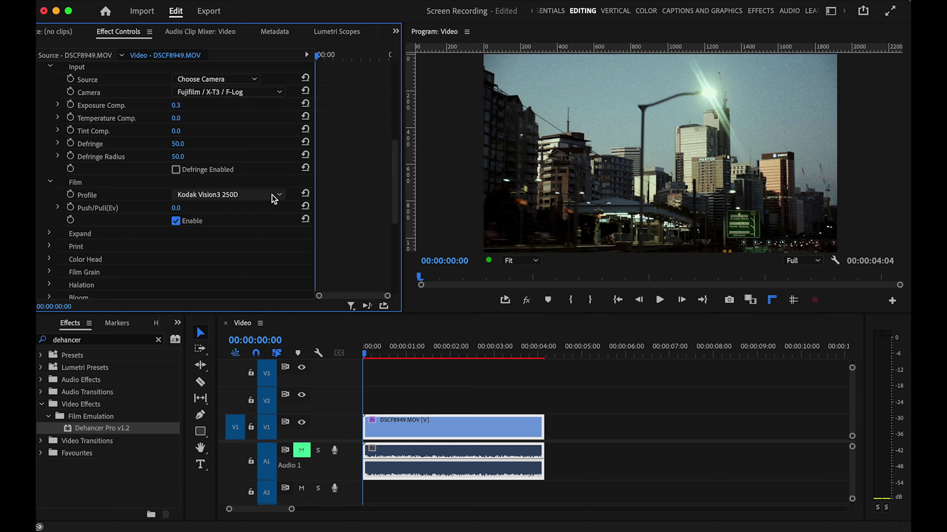
- Look through the available film stock profiles and keep Kodak Vision3 250D
click(280, 195)
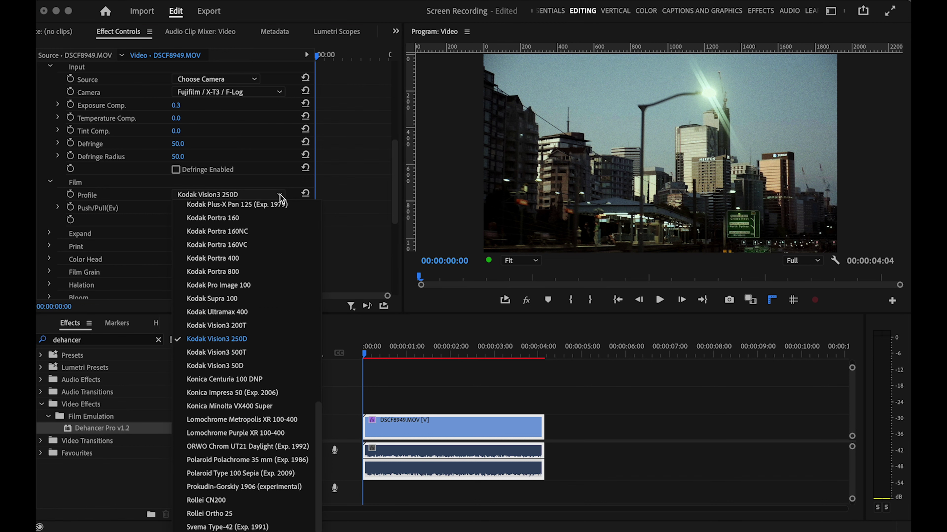
scroll(280, 220, up, 15)
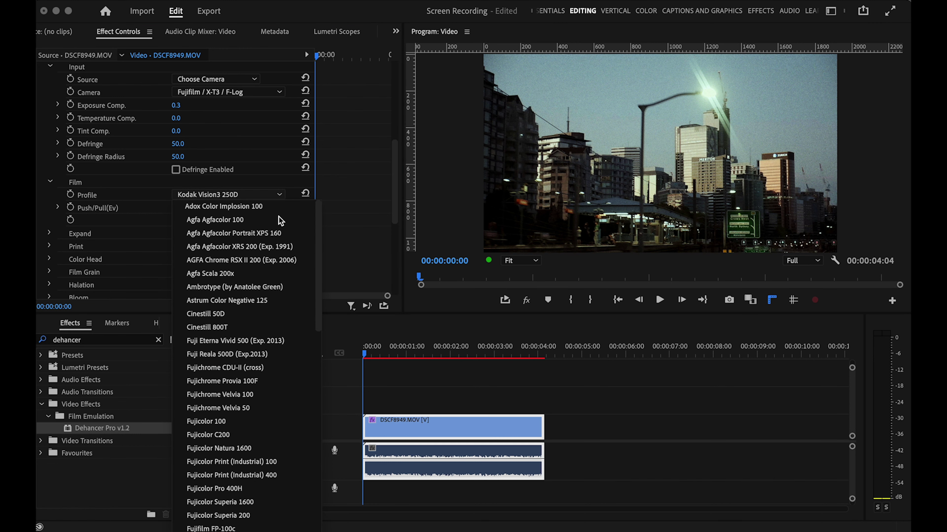
scroll(280, 220, down, 10)
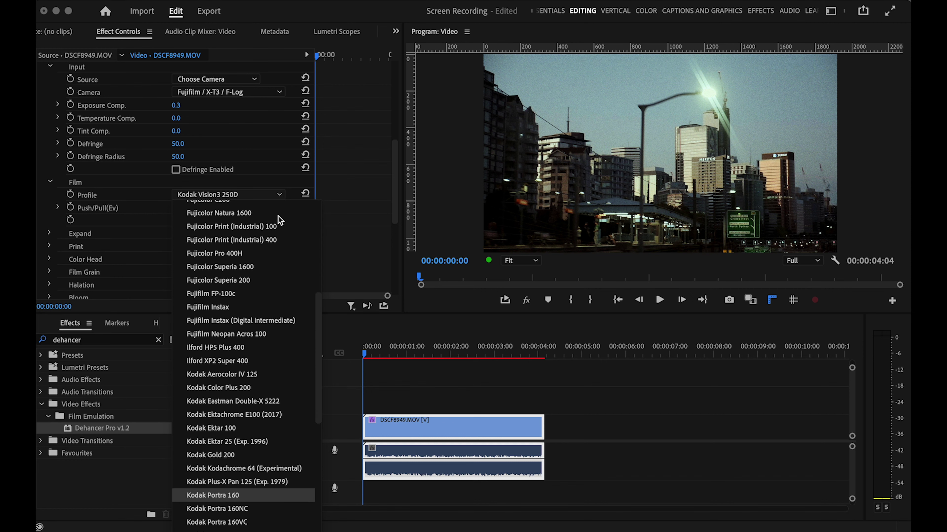
scroll(280, 219, down, 7)
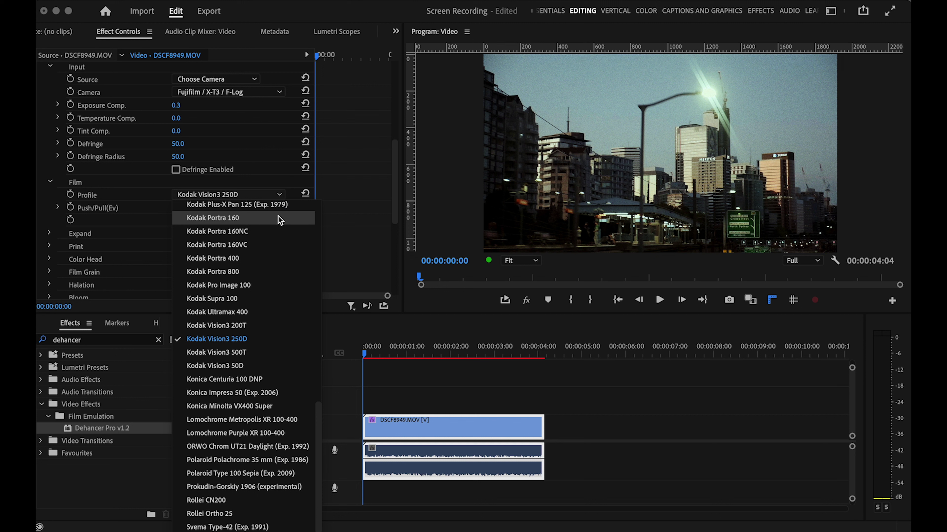
click(281, 194)
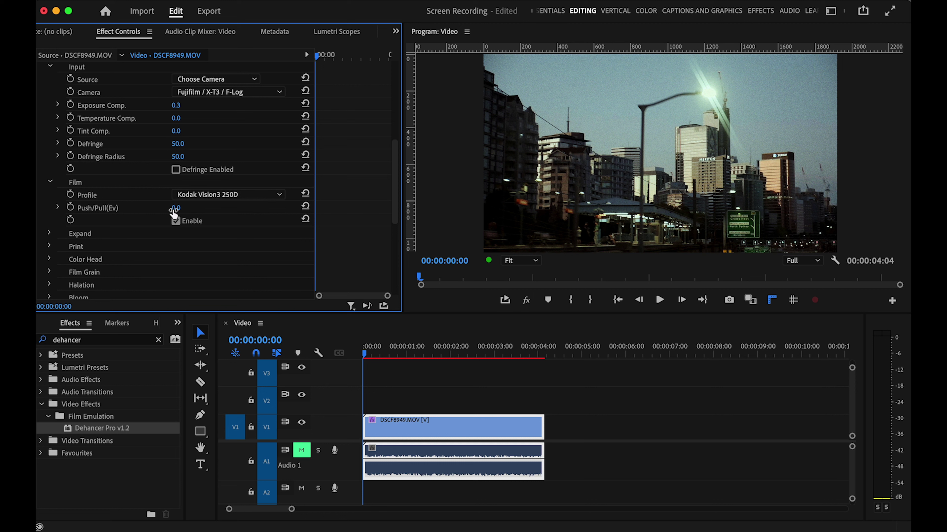
- Try a lower film Push/Pull value, reset it, and switch the film emulation off and on again
drag(176, 208, 164, 208)
click(305, 206)
click(176, 221)
click(175, 221)
- Try a Black Point of -19 in the Expand settings and reset it to its default
scroll(179, 227, down, 6)
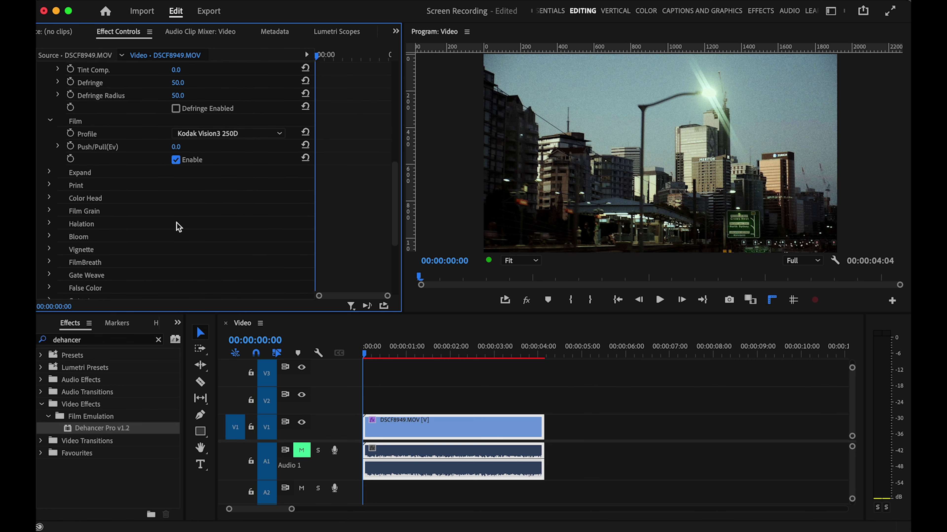
click(48, 99)
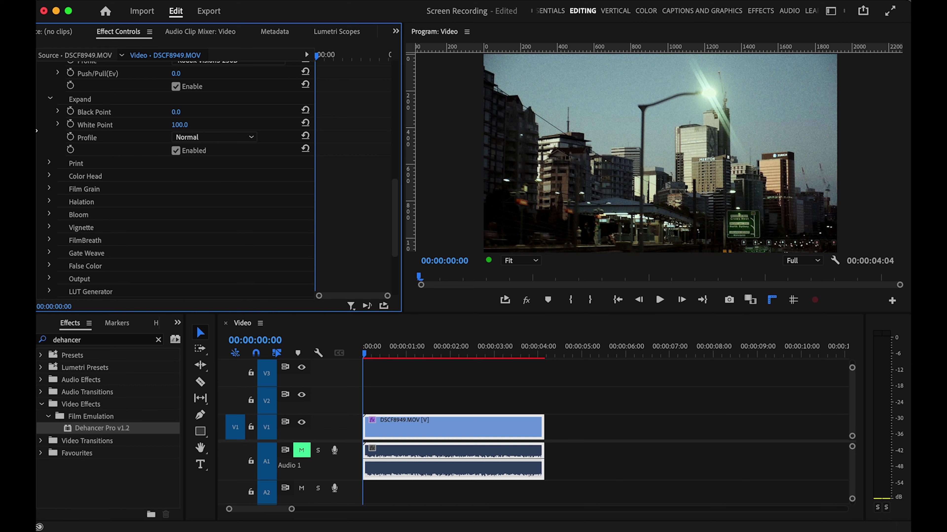
mouse_move(176, 112)
mouse_down()
mouse_move(187, 112)
mouse_move(158, 112)
mouse_up()
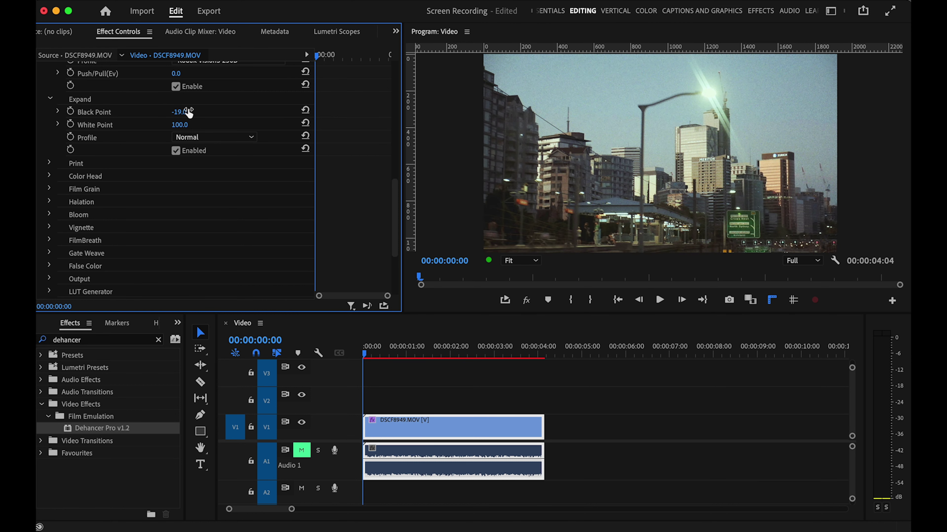
click(305, 112)
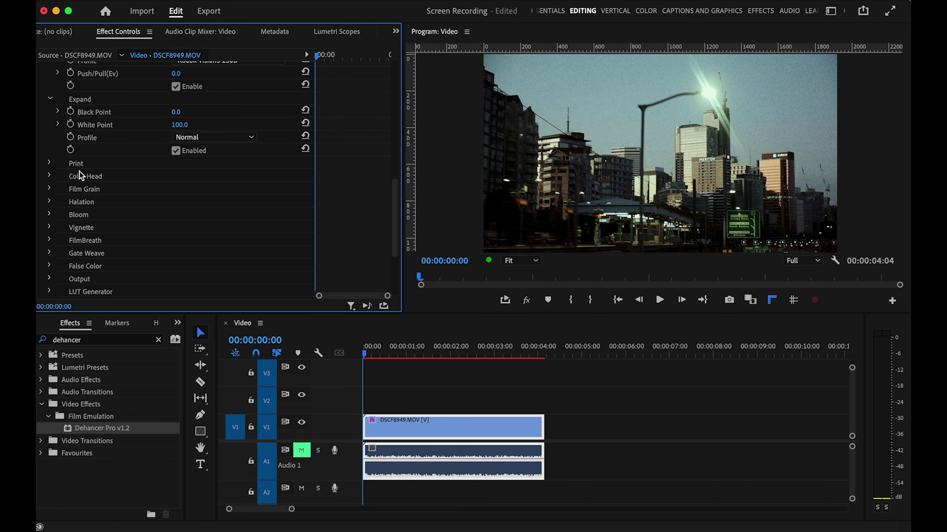
- Set the Print profile to Kodak Endura Glossy Paper
click(49, 163)
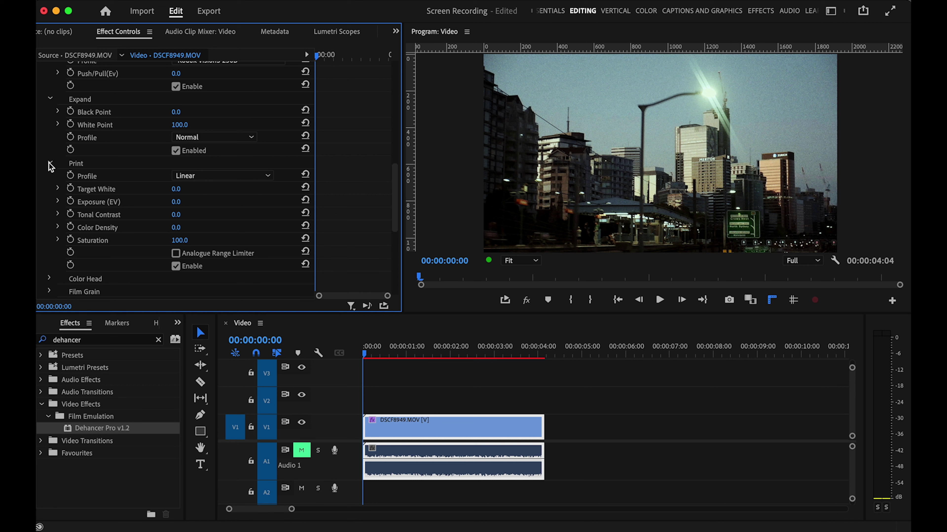
click(269, 176)
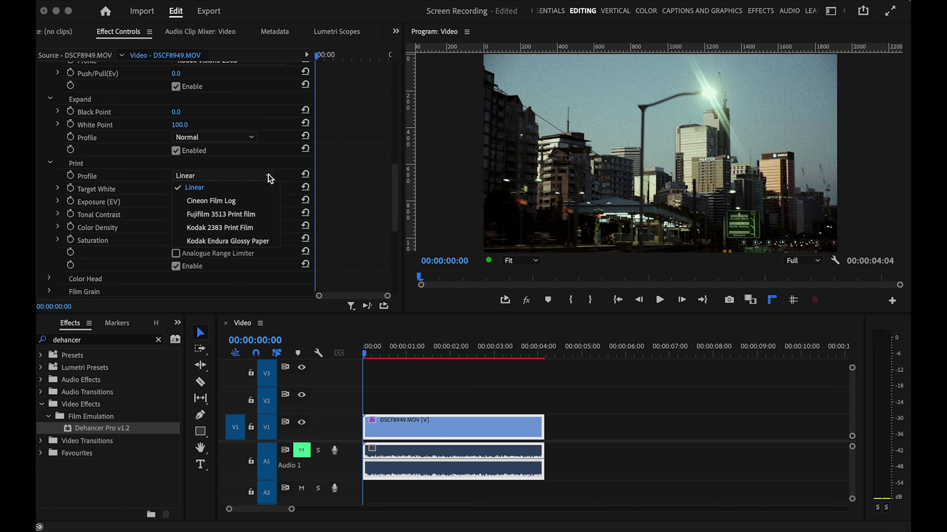
click(255, 242)
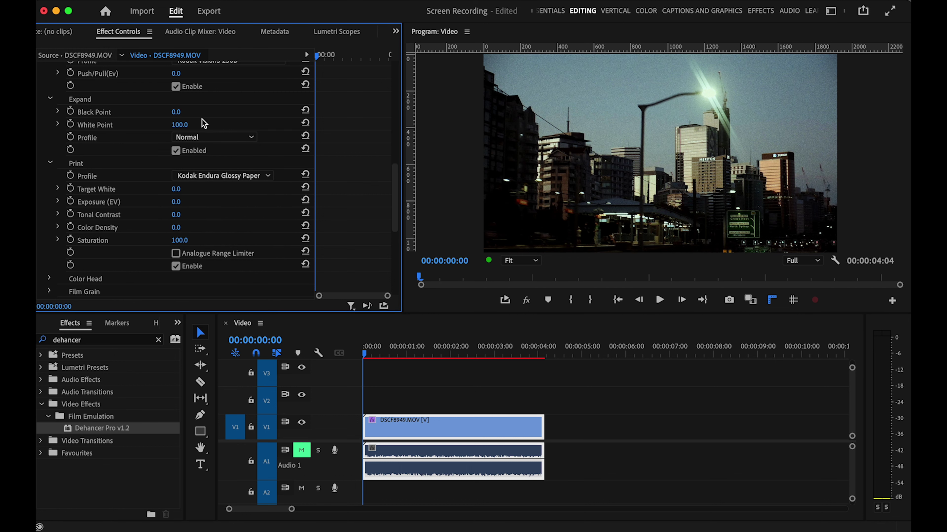
- Set the input Exposure Comp. of the Dehancer Pro effect to 0.6
scroll(202, 118, up, 5)
scroll(203, 117, up, 1)
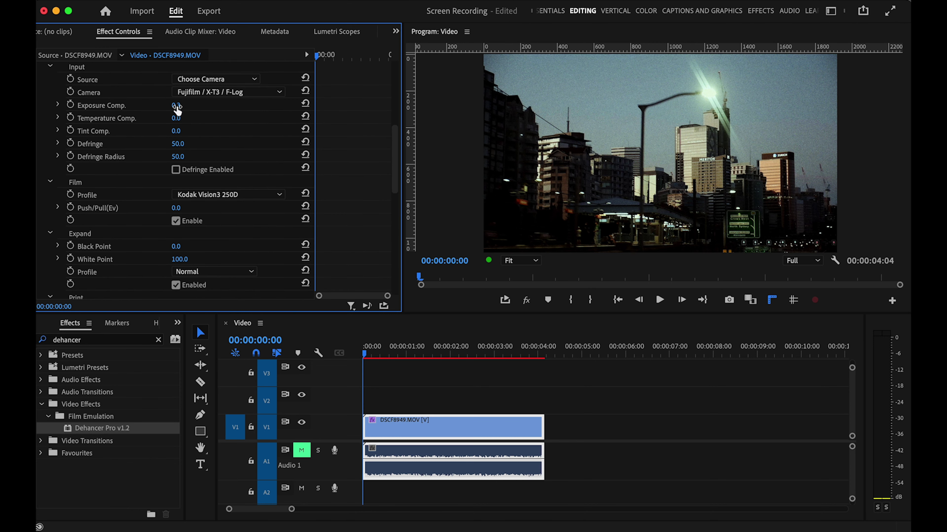
click(188, 103)
text(0.6)
key(Return)
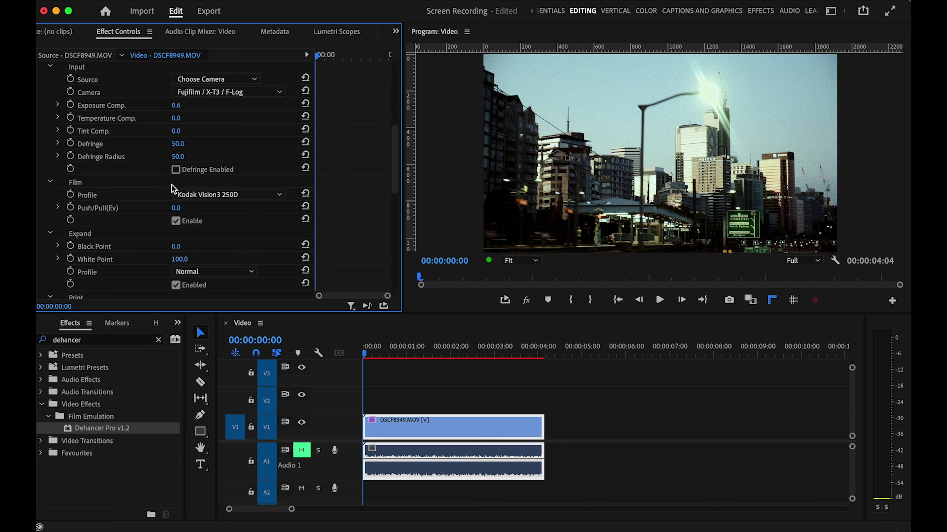
- Enable the Color Head, try a strong blue shift and a Yellow - Blue value of -50, and reset Yellow - Blue to its default
scroll(174, 189, down, 5)
scroll(174, 189, down, 3)
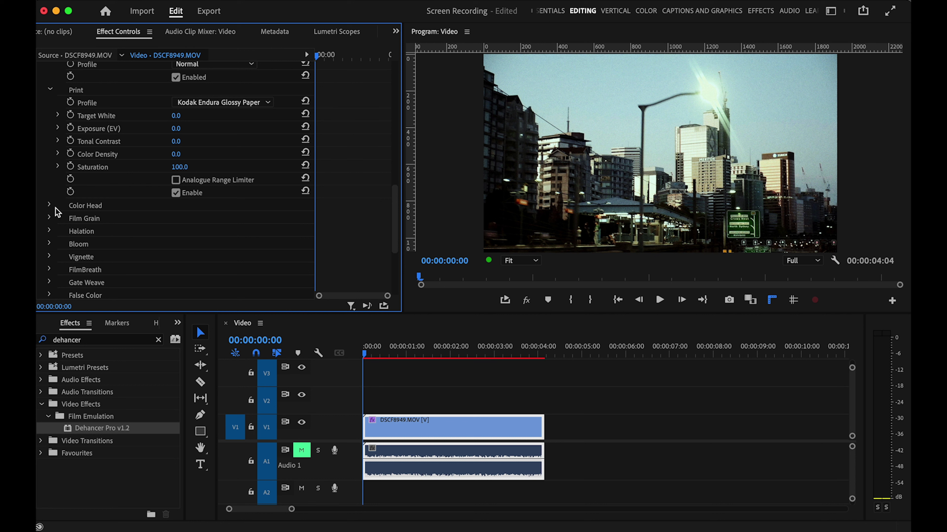
click(49, 205)
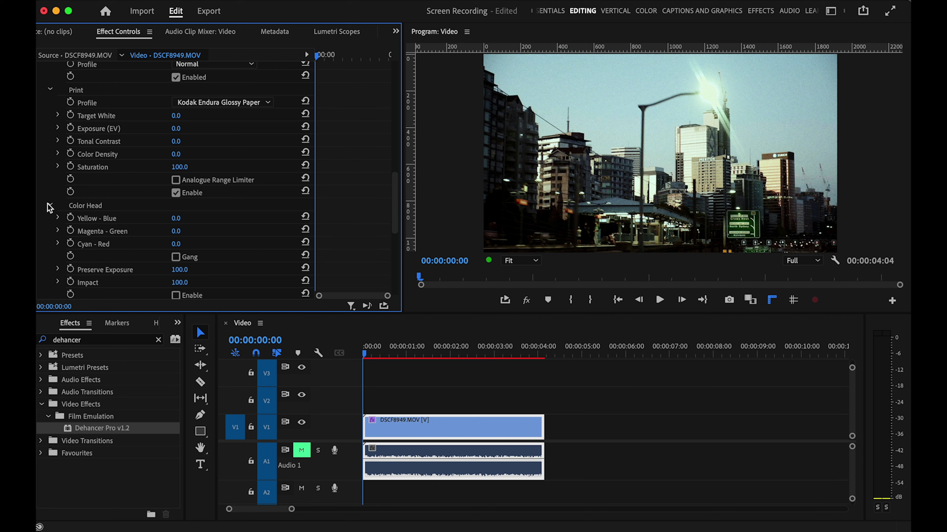
scroll(48, 206, down, 5)
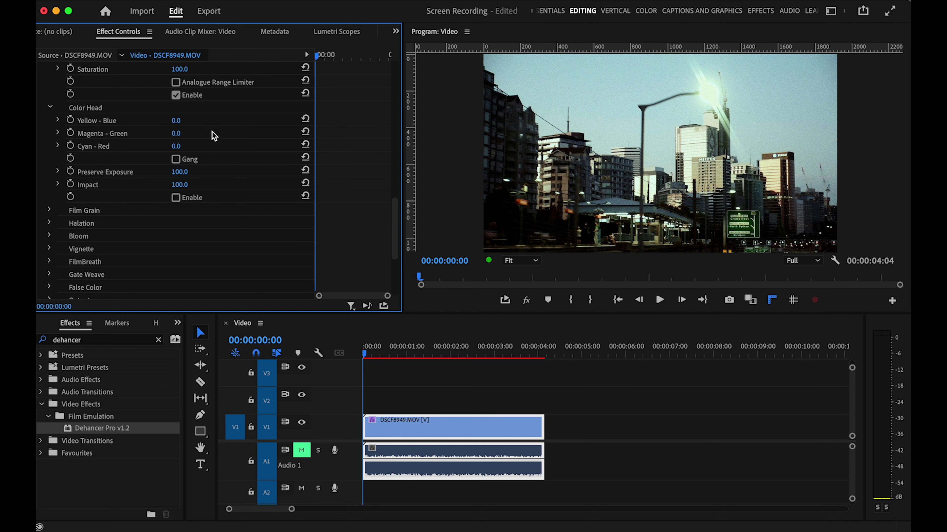
drag(176, 120, 194, 121)
click(176, 198)
click(177, 120)
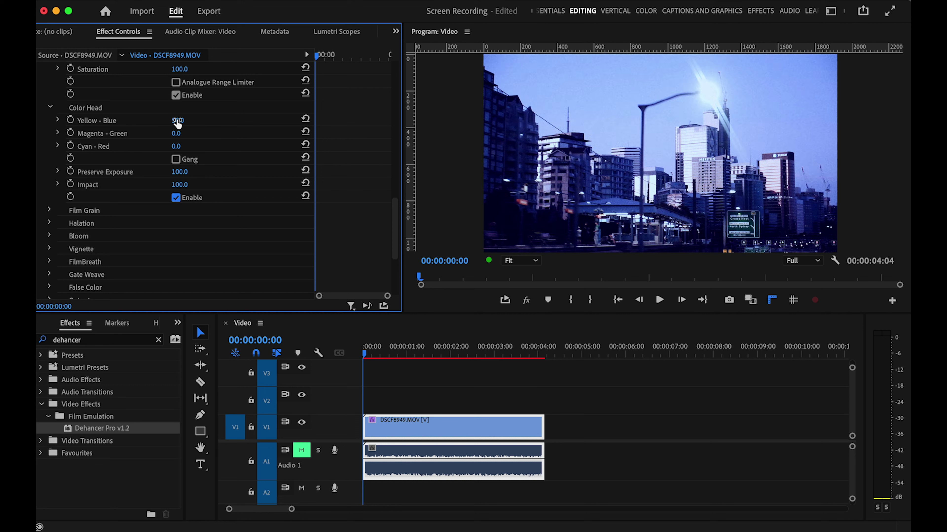
text(-50)
key(Return)
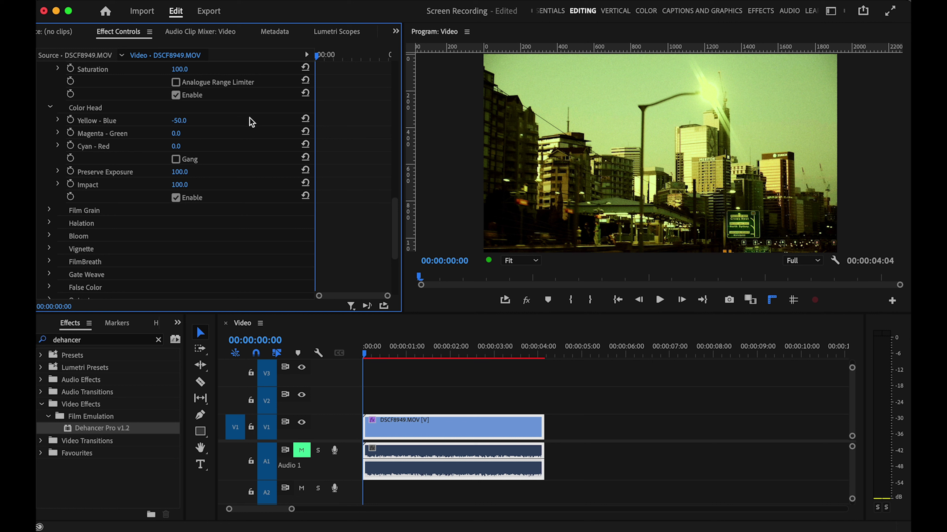
click(305, 119)
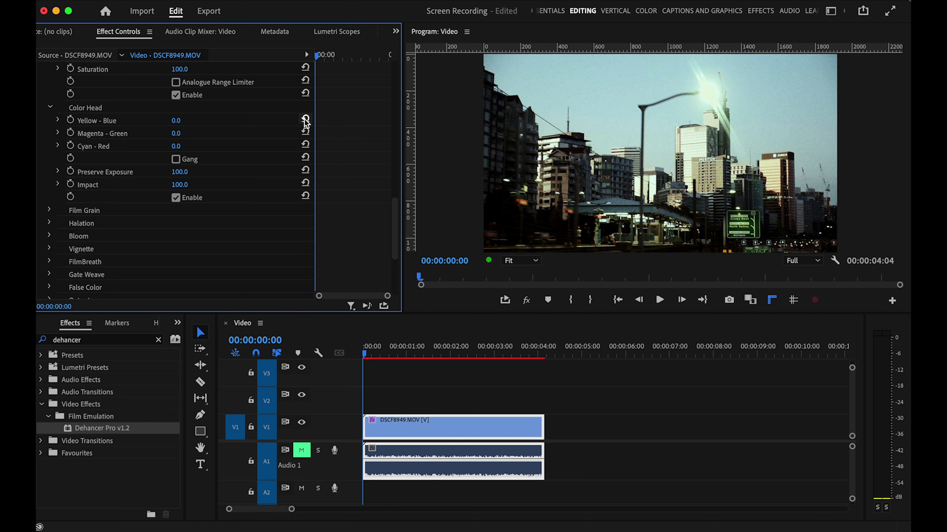
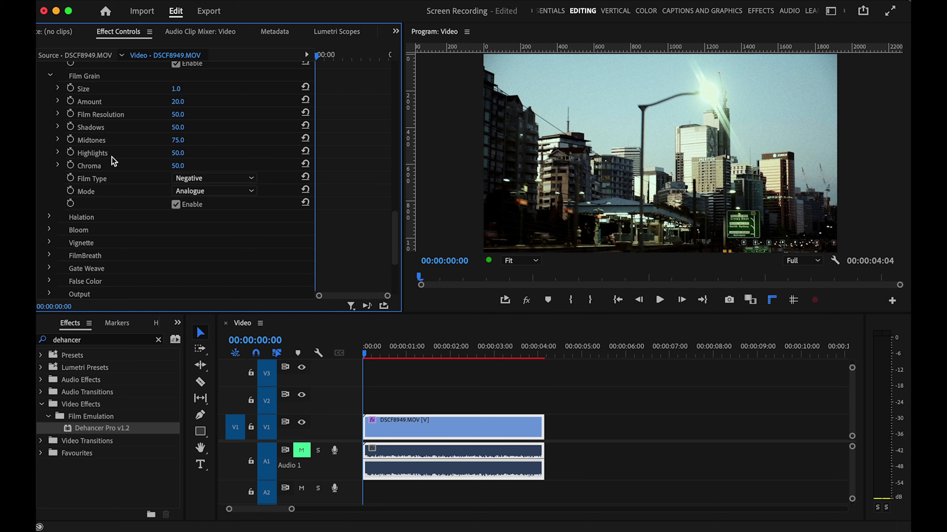
- Enable Halation with Local Diffusion 33, Global Diffusion 62 and Amplify 75
click(50, 217)
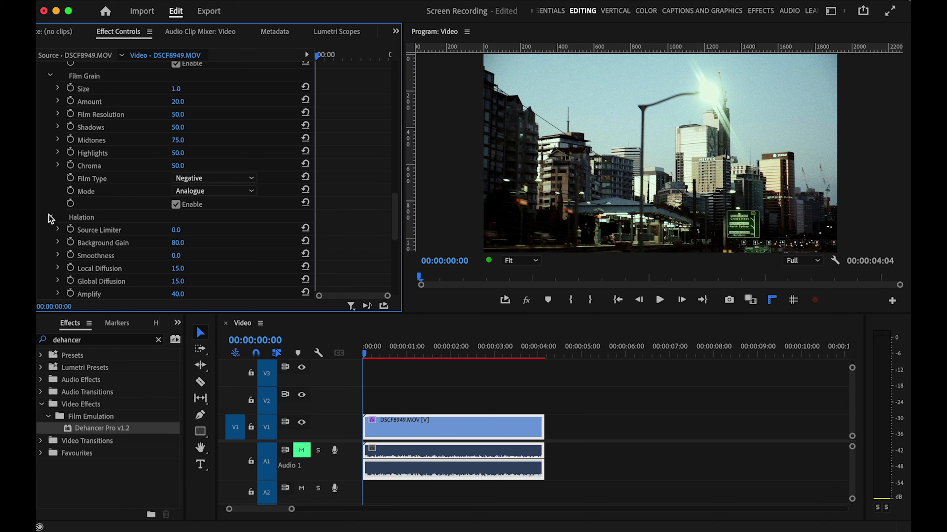
scroll(51, 219, down, 5)
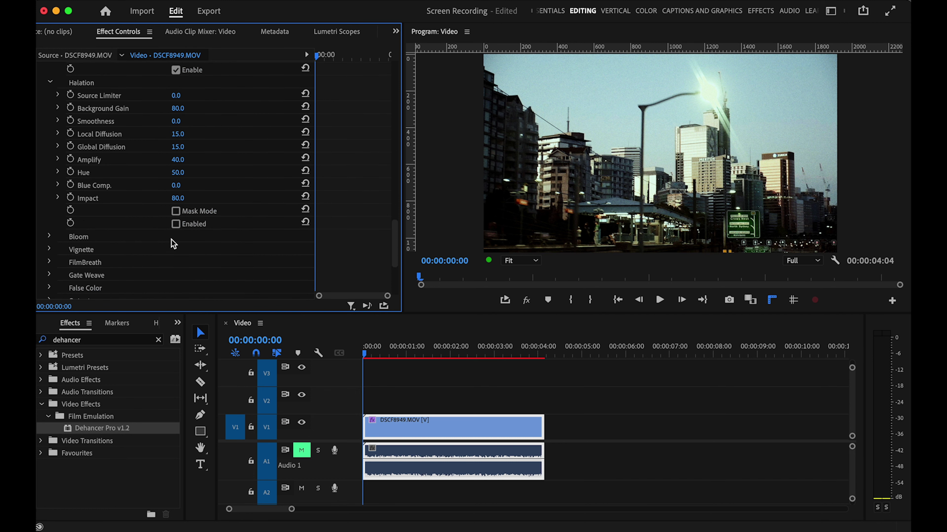
click(175, 224)
mouse_move(179, 163)
mouse_down()
mouse_move(198, 163)
mouse_move(182, 134)
mouse_move(188, 148)
mouse_up()
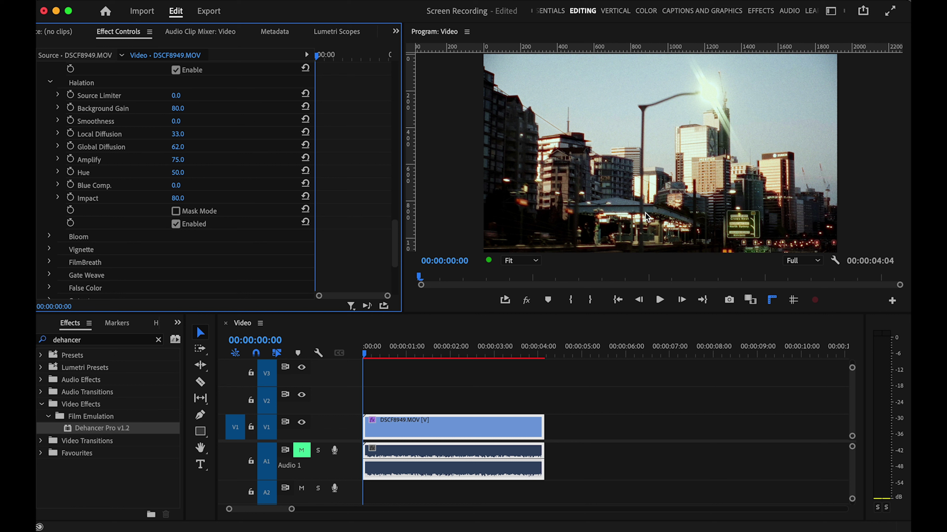
click(175, 224)
- Enable the Bloom effect with its default settings
scroll(241, 235, down, 3)
click(49, 163)
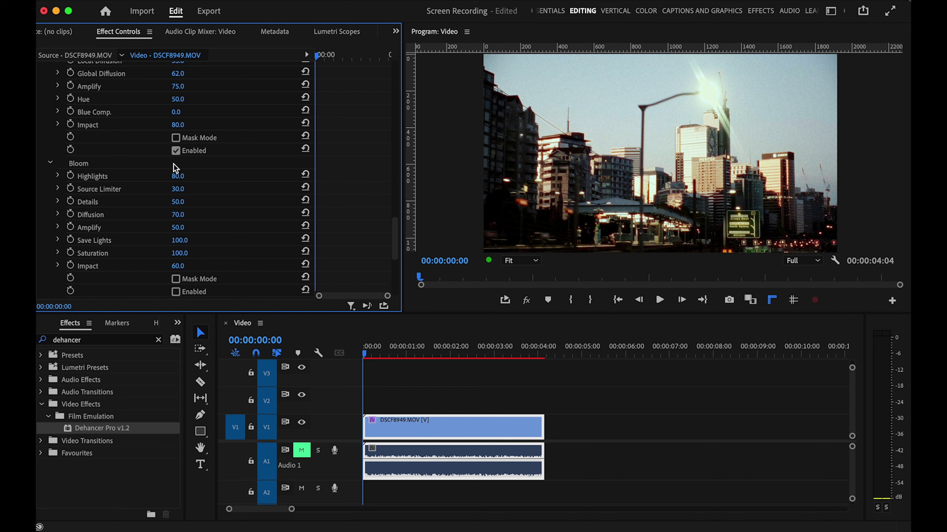
click(176, 292)
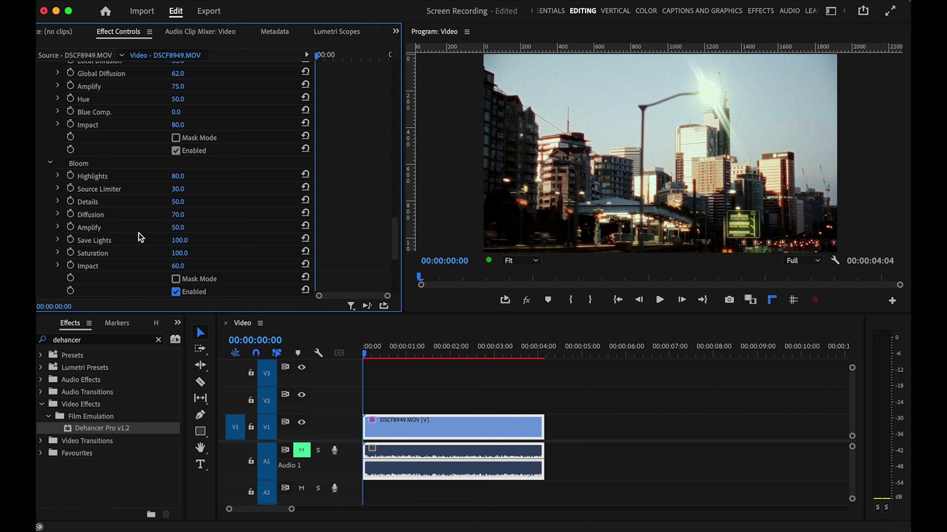
- Examine the Vignette, FilmBreath and Gate Weave settings of the film emulation effect
scroll(139, 267, down, 7)
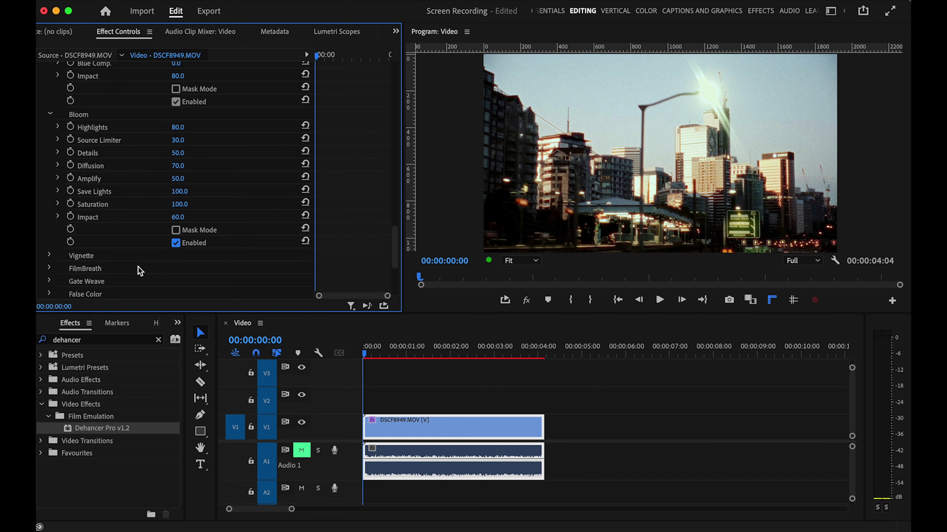
scroll(138, 266, down, 7)
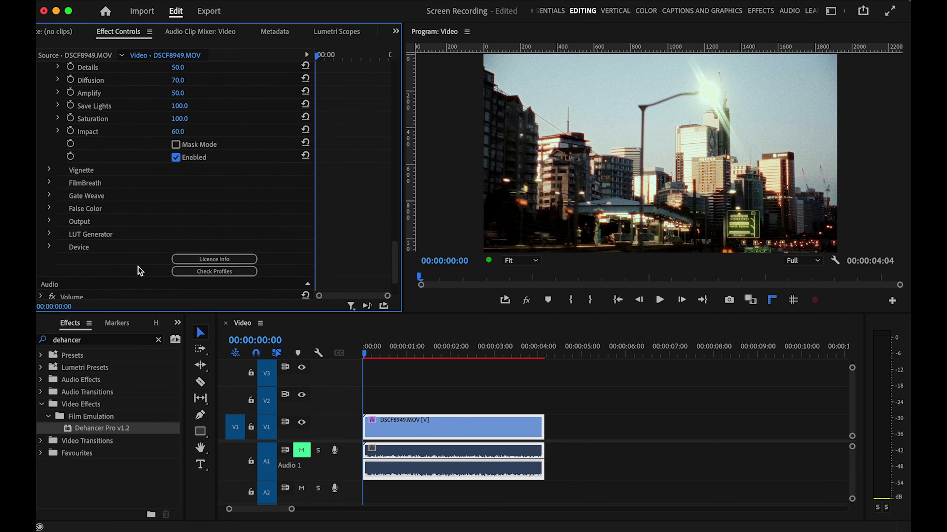
click(49, 134)
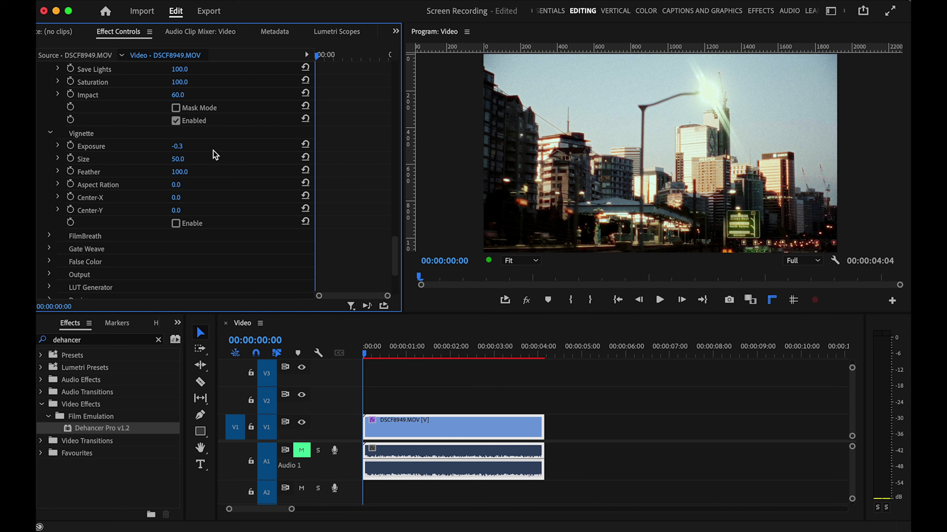
click(50, 236)
scroll(51, 240, down, 5)
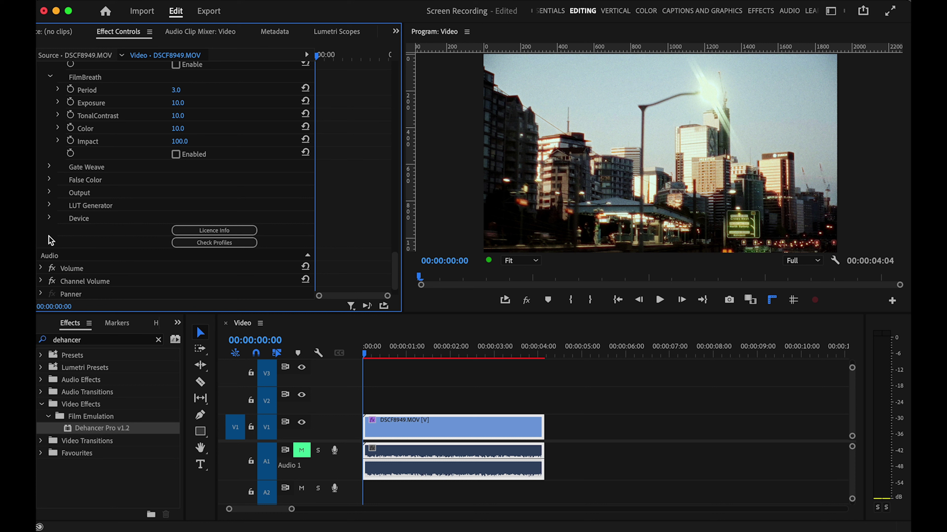
click(49, 167)
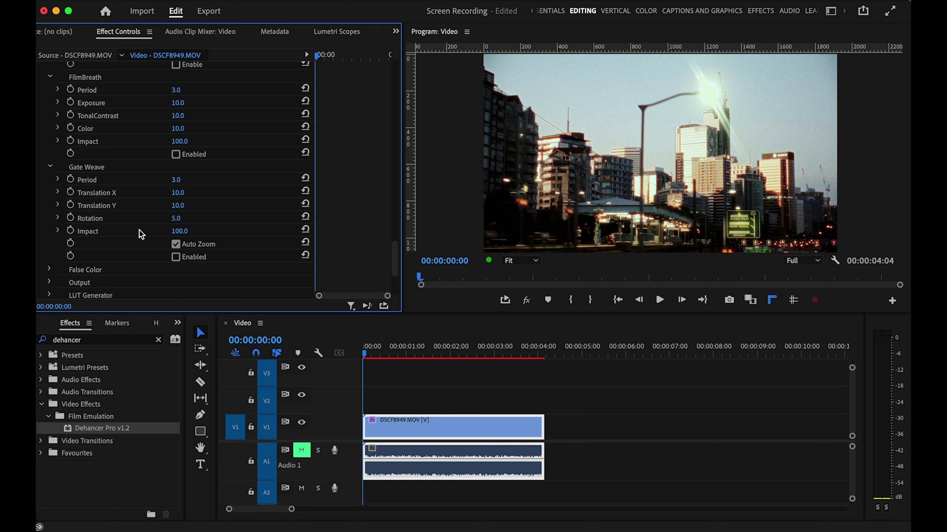
- Check the clip's exposure with the IRE, 16 zones False Color overlay, review the LUT Generator options, and turn the overlay off
scroll(140, 233, down, 5)
click(50, 153)
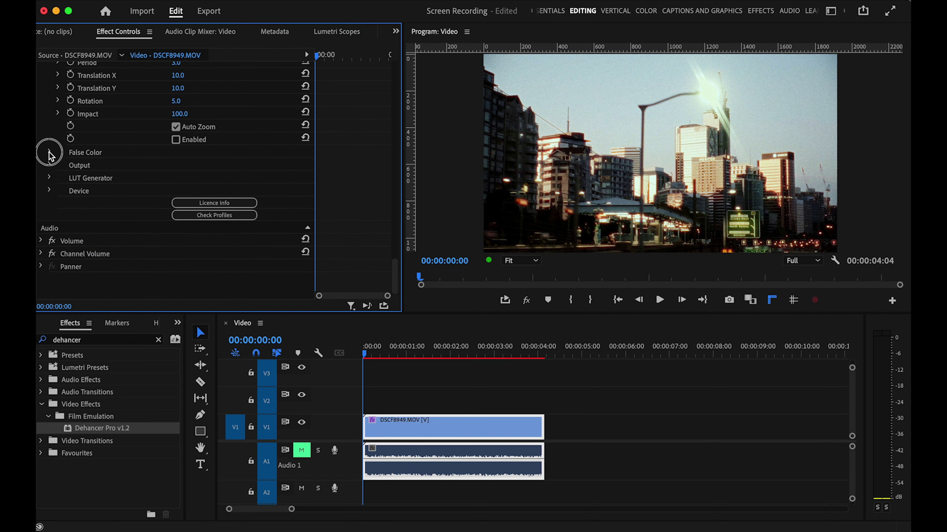
click(176, 167)
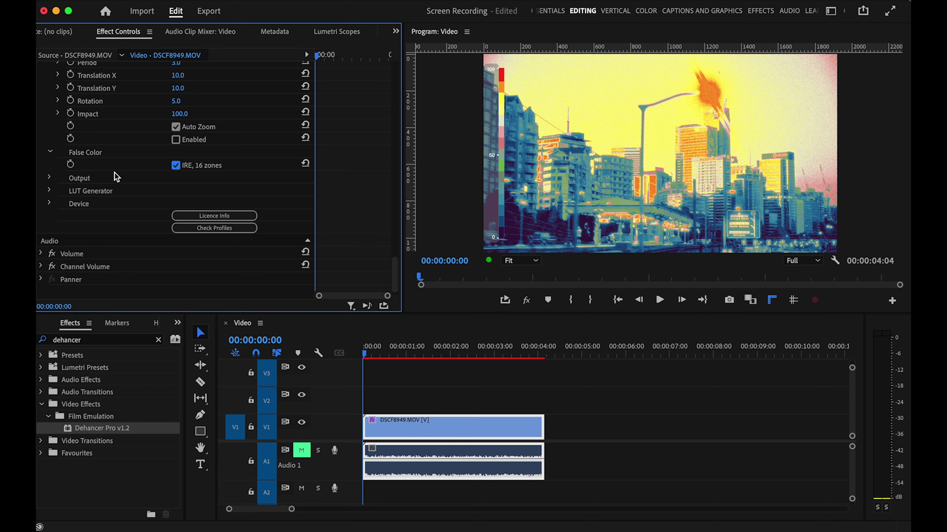
click(51, 192)
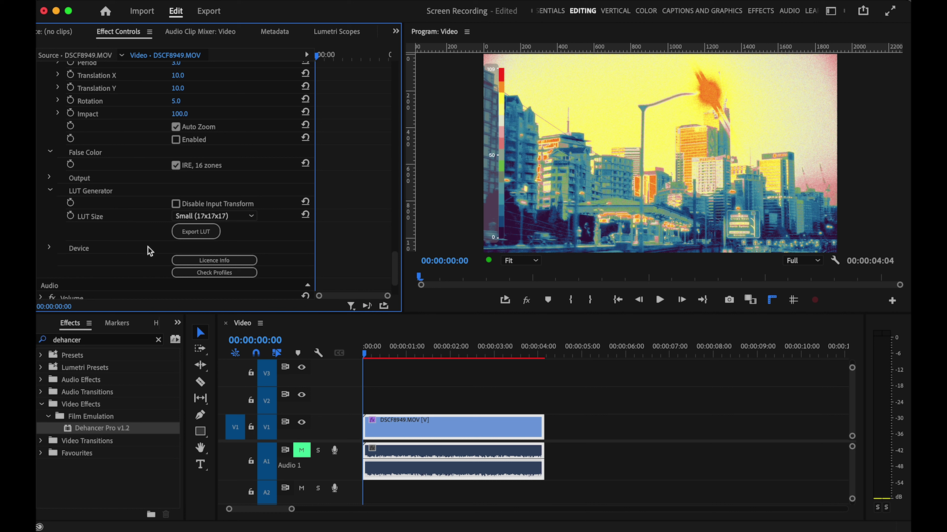
click(230, 271)
click(175, 166)
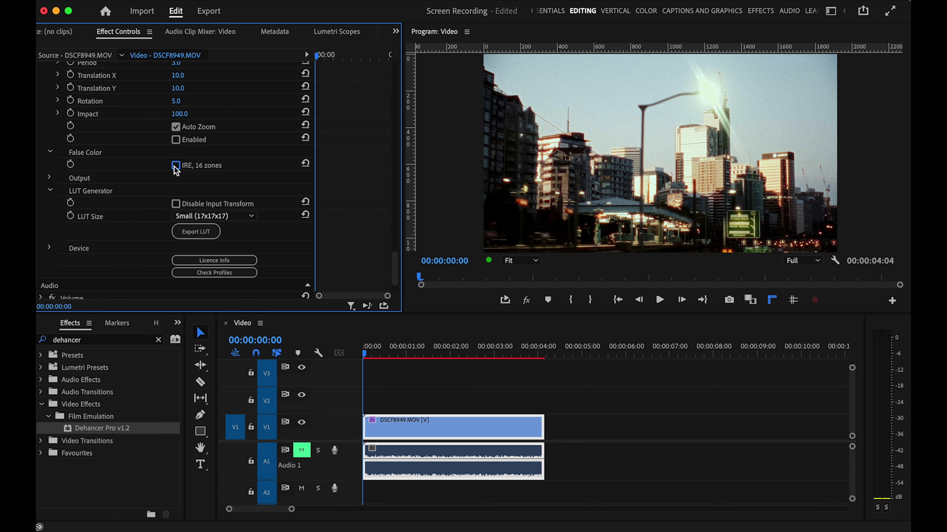
- Switch the whole Dehancer Pro effect off and on again to compare the graded clip with the original footage
scroll(176, 171, up, 15)
scroll(176, 171, up, 10)
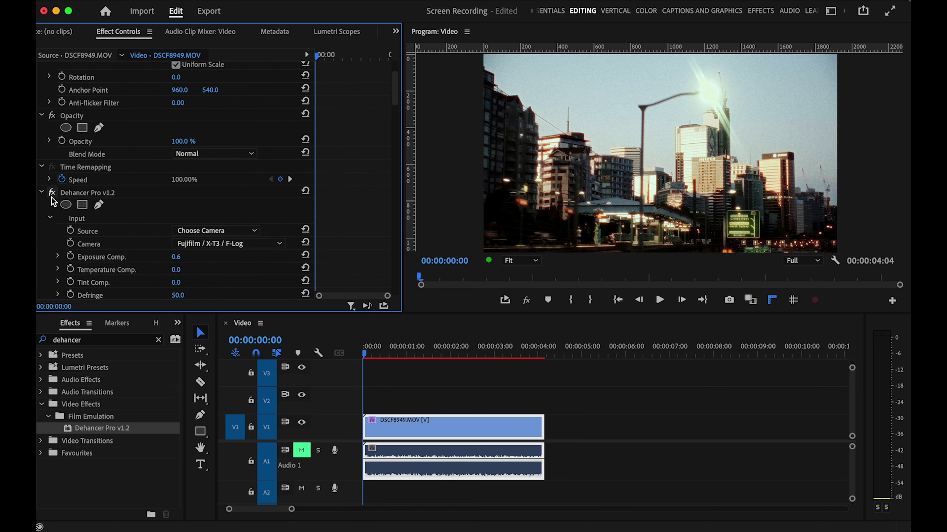
click(52, 192)
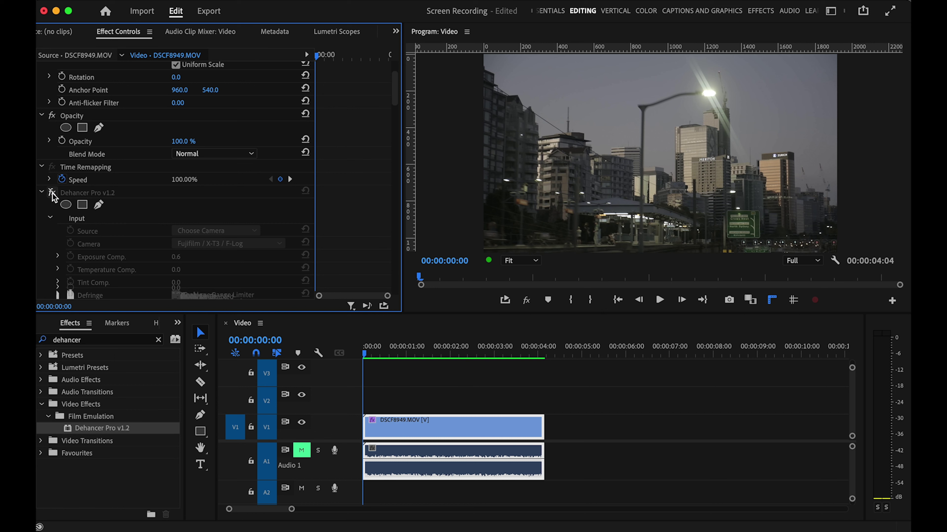
click(52, 192)
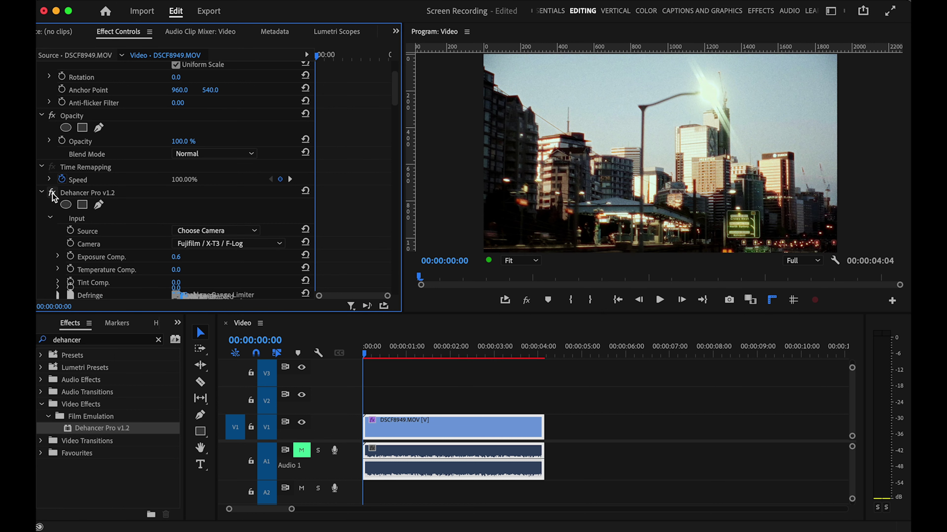